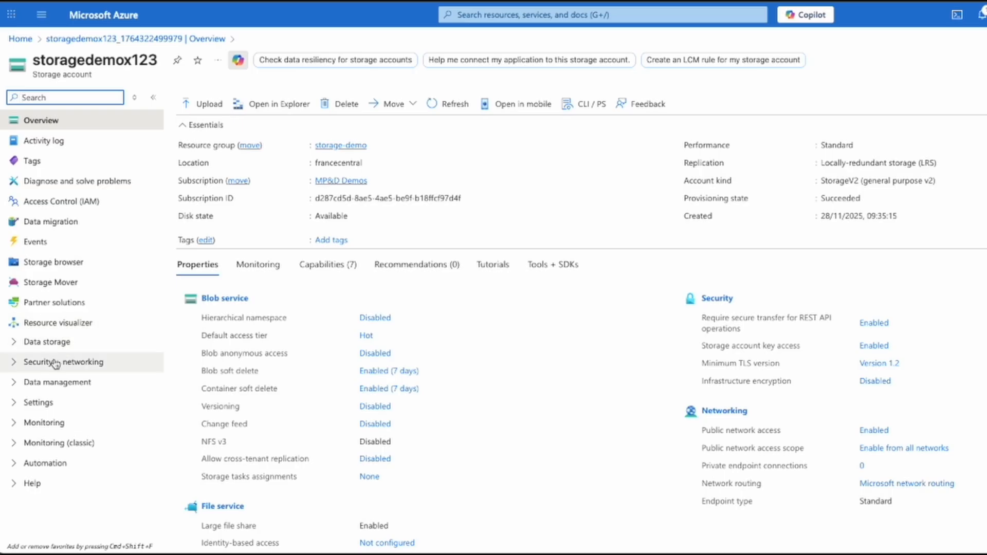
Step: Open the shared access signature settings of storagedemox123 and allow the Service, Container and Object resource types
click(50, 364)
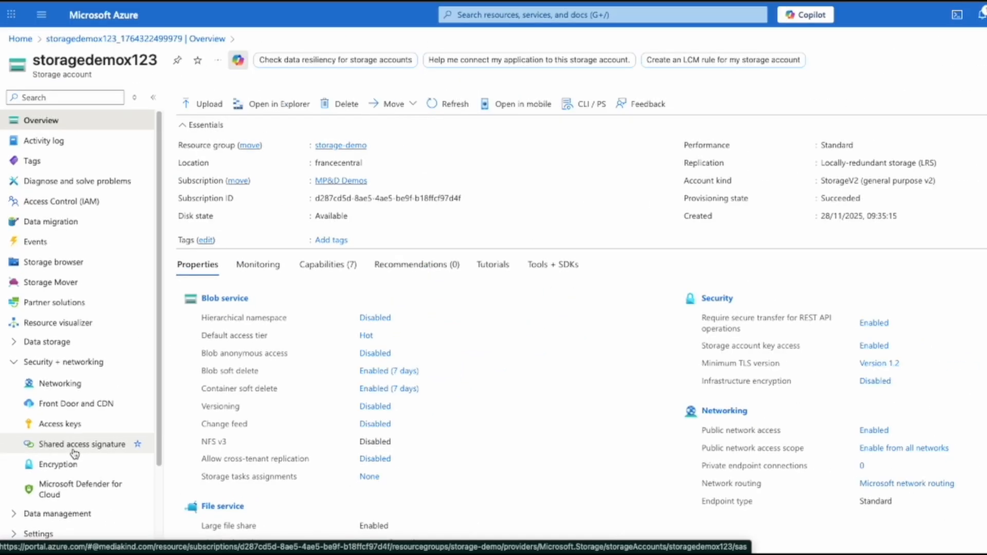
click(110, 403)
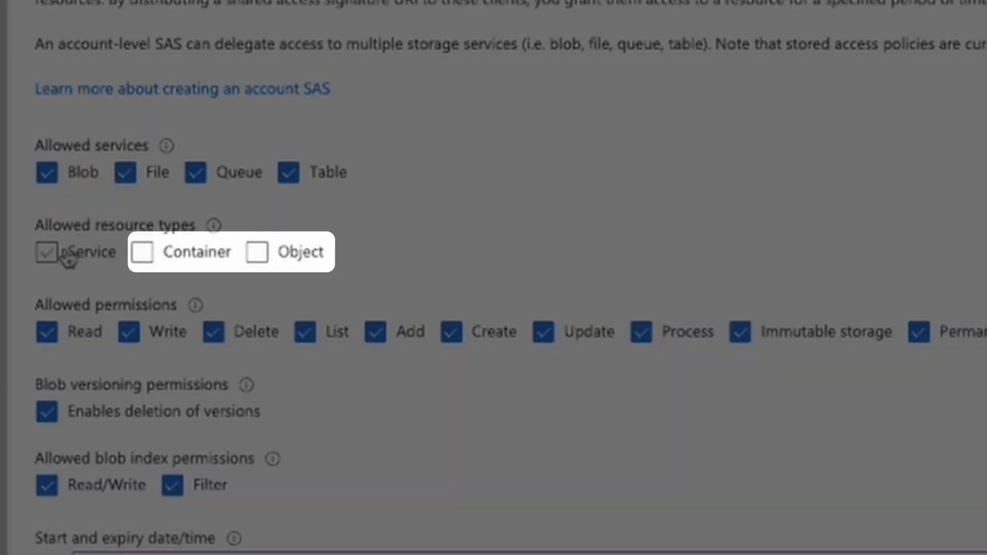
click(62, 262)
click(142, 254)
click(257, 252)
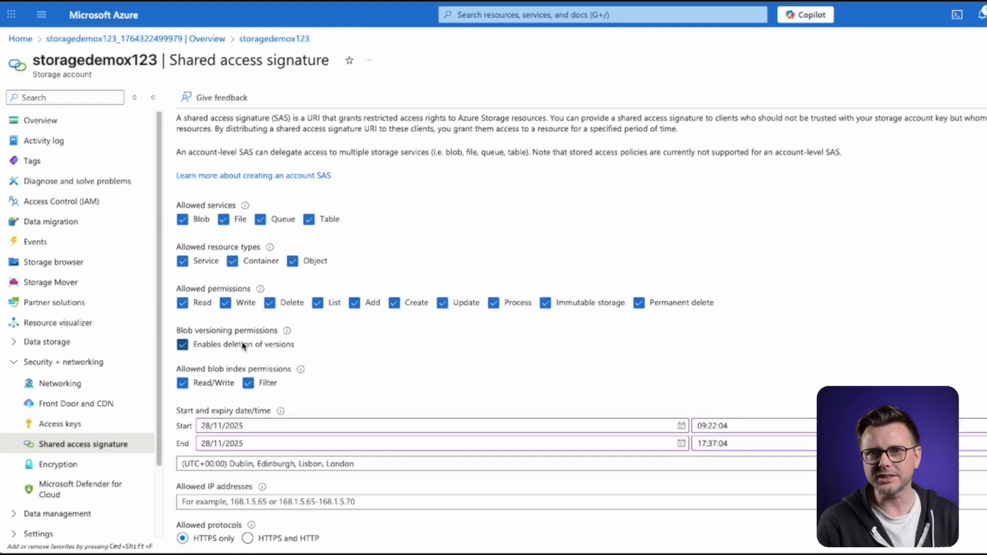
Step: Generate the SAS and connection string for the storage account, signed with key1
scroll(243, 345, down, 2)
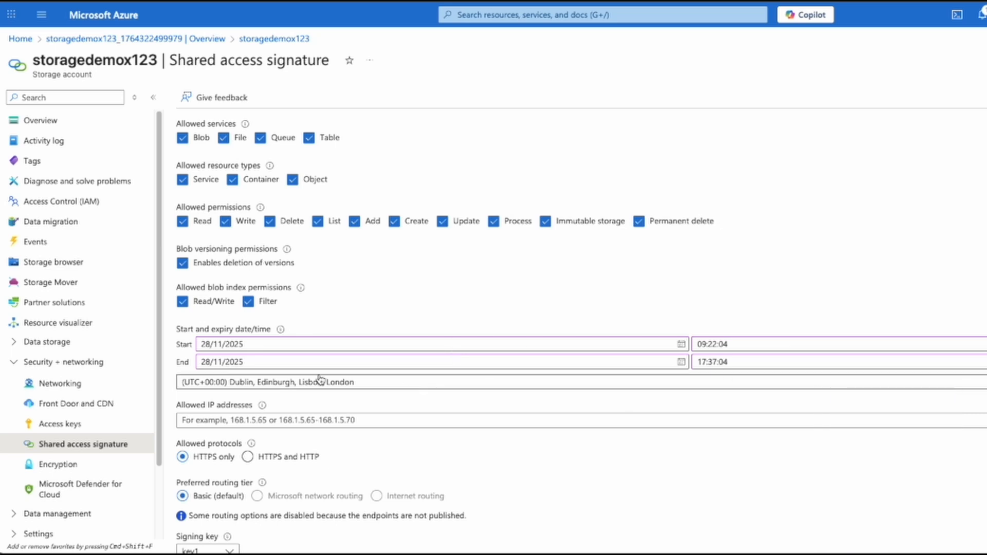
scroll(308, 390, down, 2)
click(199, 505)
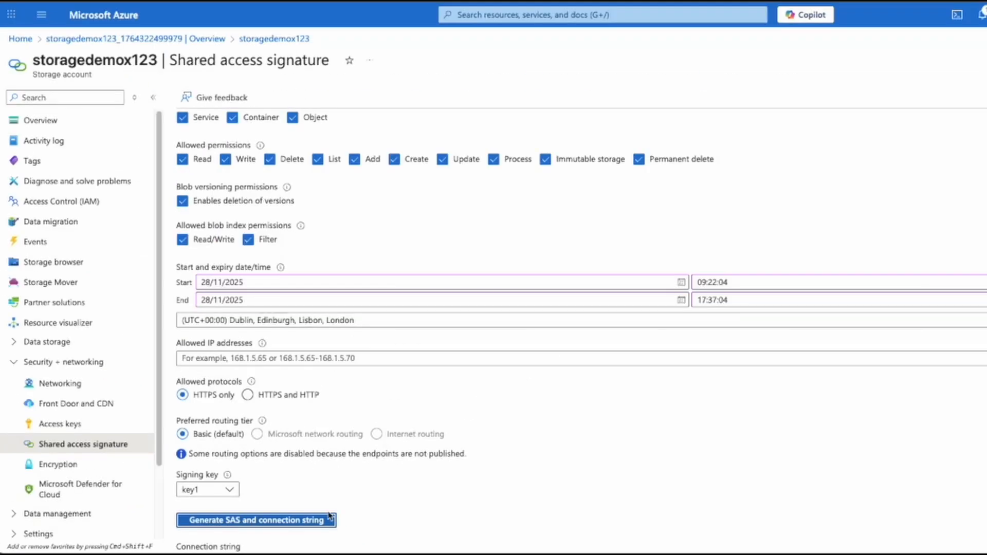
Step: Locate the generated Blob service SAS URL and copy it in full
scroll(427, 501, down, 2)
scroll(426, 501, down, 2)
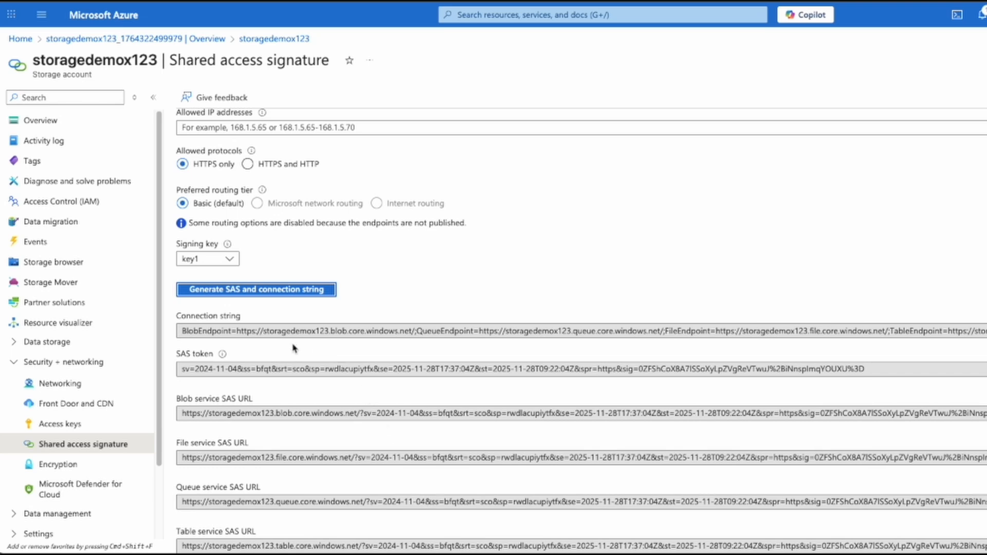
drag(238, 332, 415, 333)
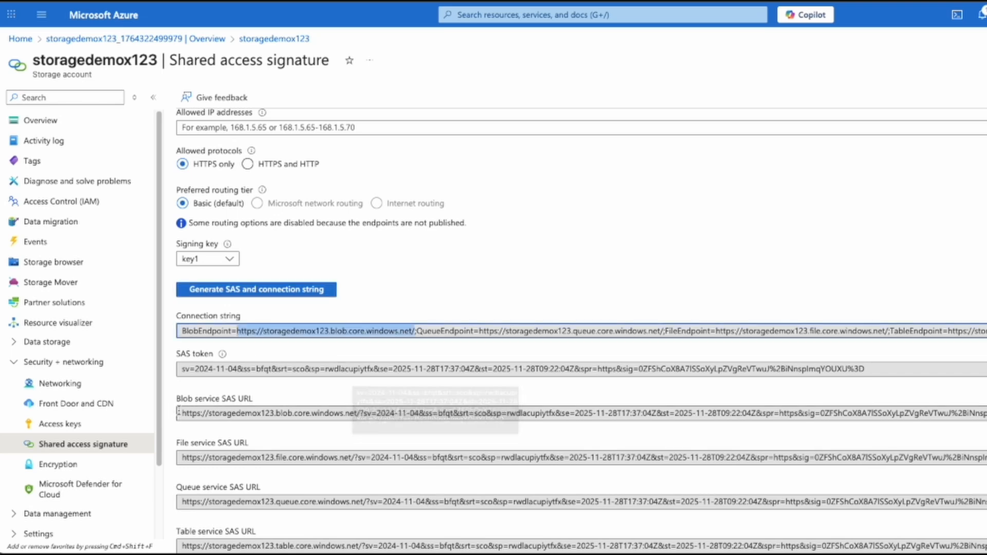
drag(181, 413, 390, 422)
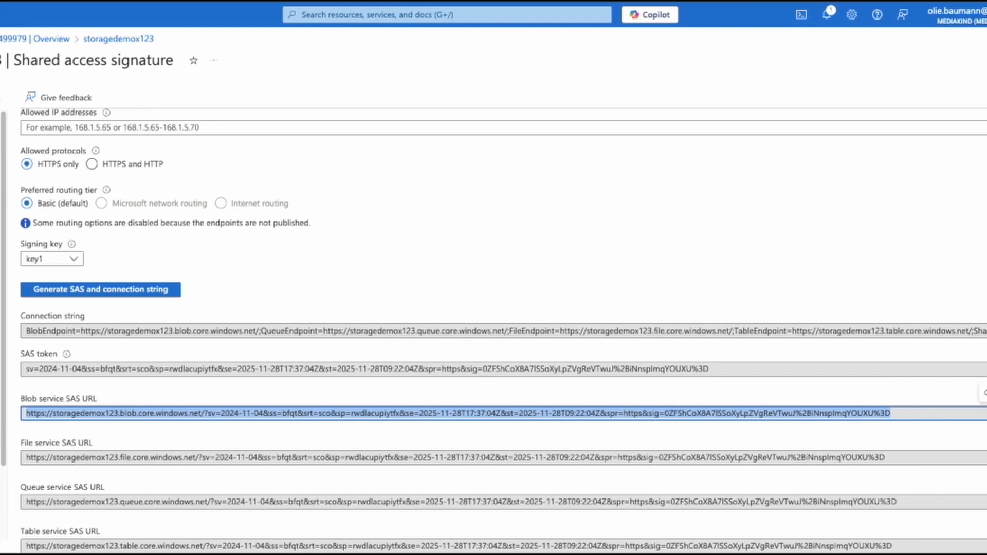
click(986, 414)
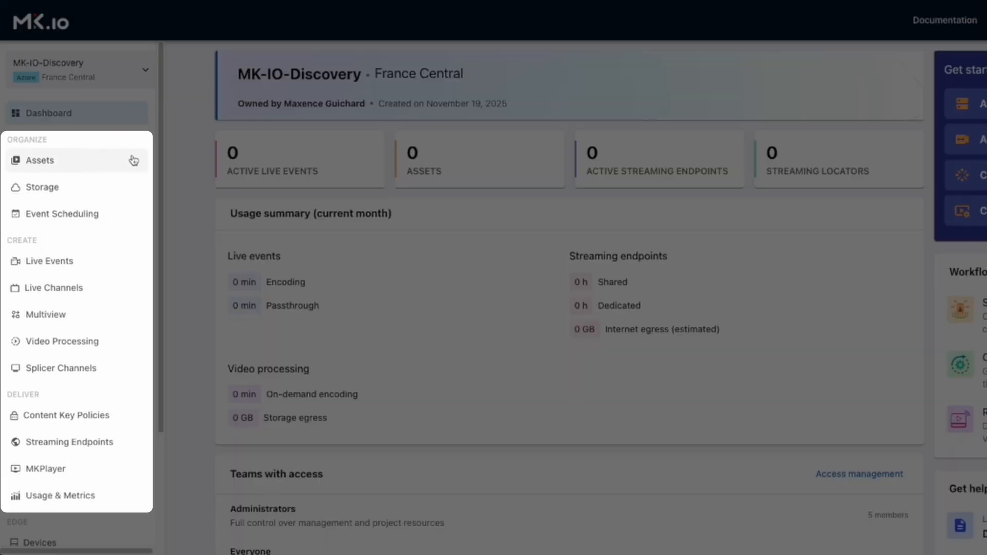
Step: Switch to MK.io and add an Azure storage account named storagedemox123 with the description "Storage for France Central Project"
click(41, 189)
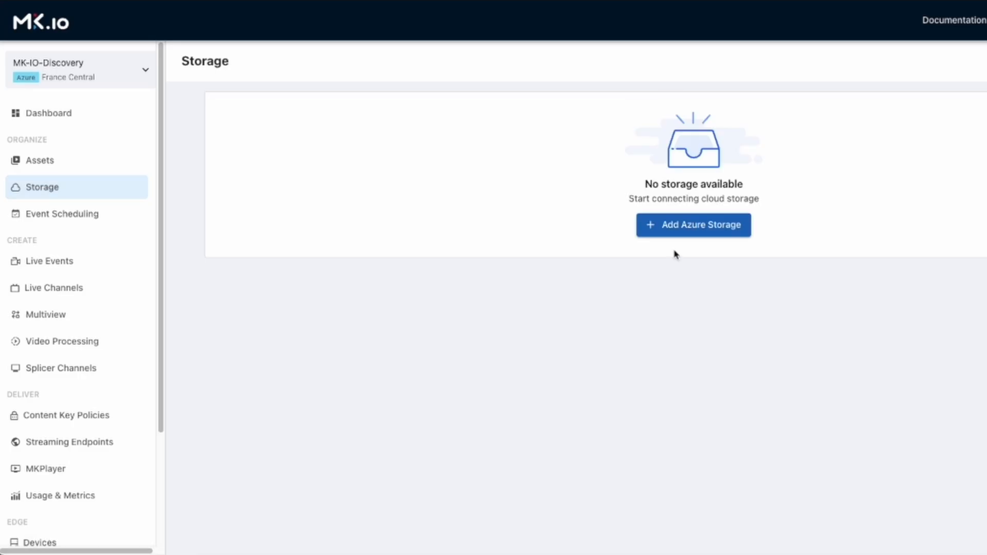
click(685, 230)
text(storagedemox123)
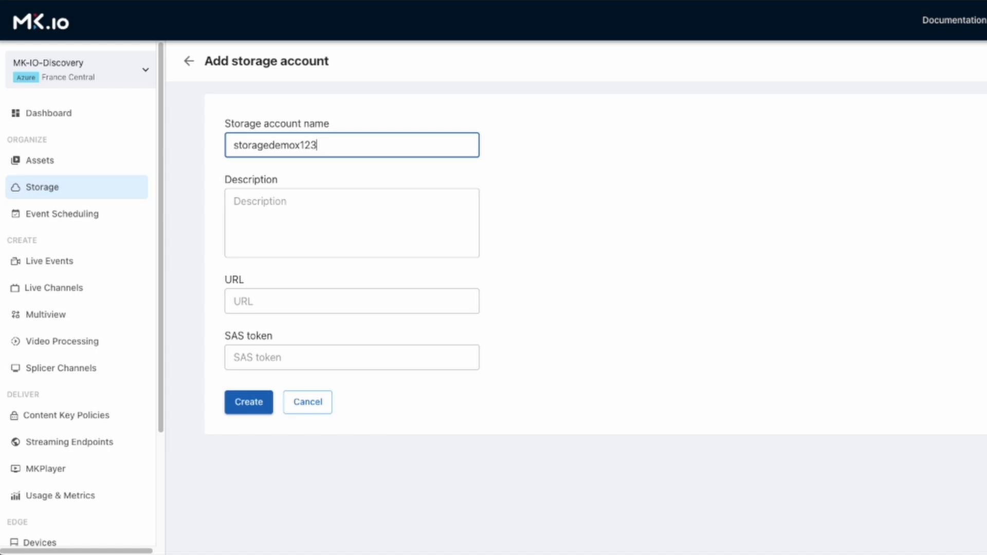
key(Tab)
text(Storage for France Central Pro)
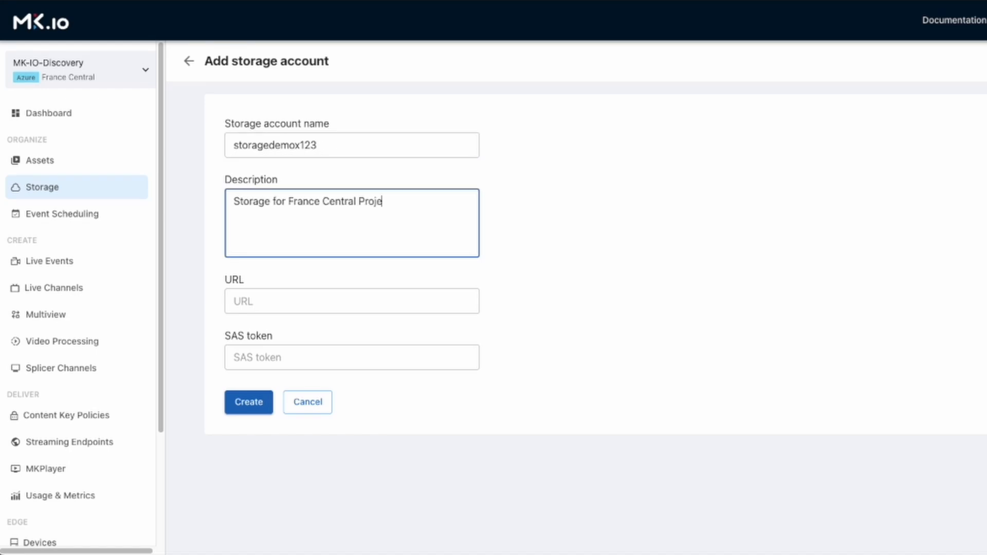
click(261, 294)
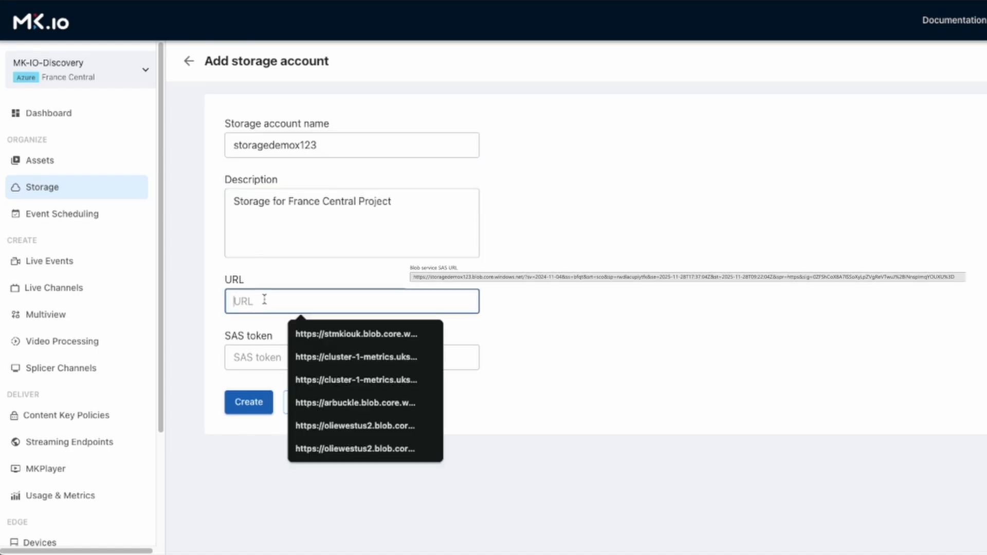
key(ctrl+v)
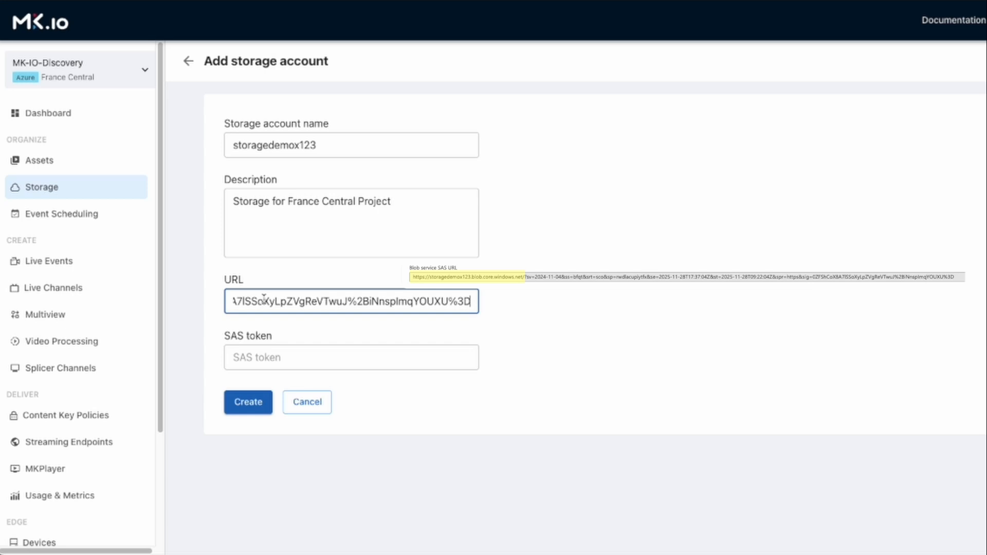
key(Home)
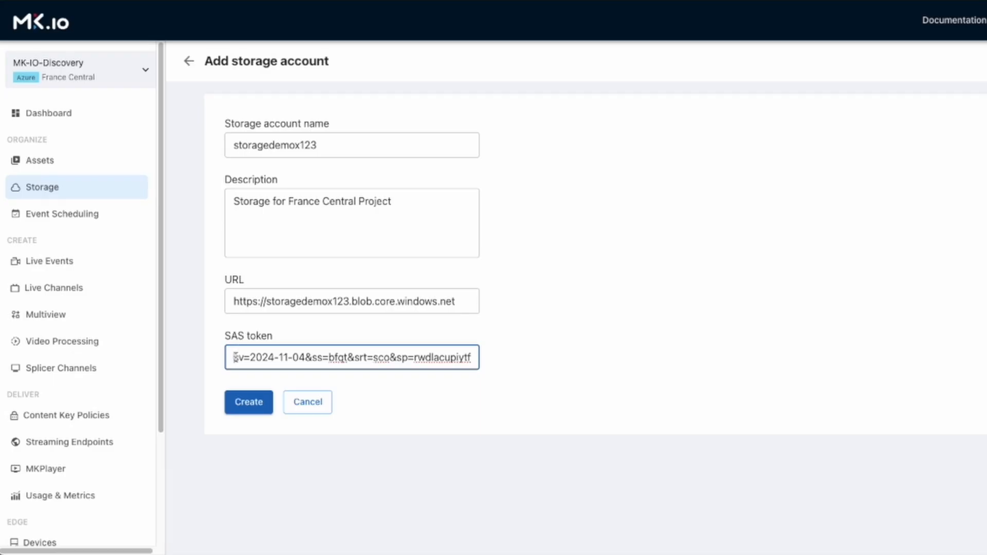
drag(234, 357, 241, 357)
click(255, 403)
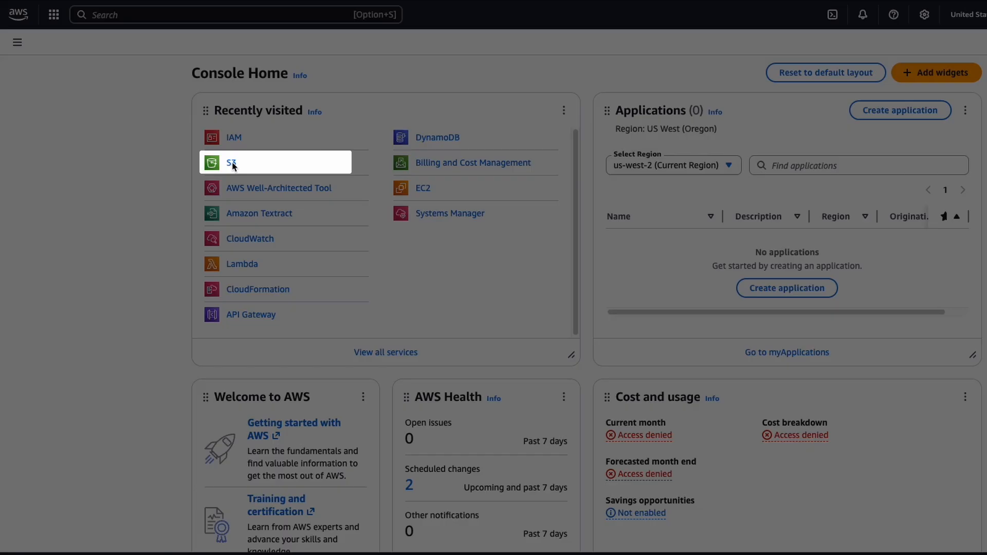
Step: Switch to the AWS console, find the mkio-storage bucket in S3 by filtering for "mkio" and open its properties
click(232, 163)
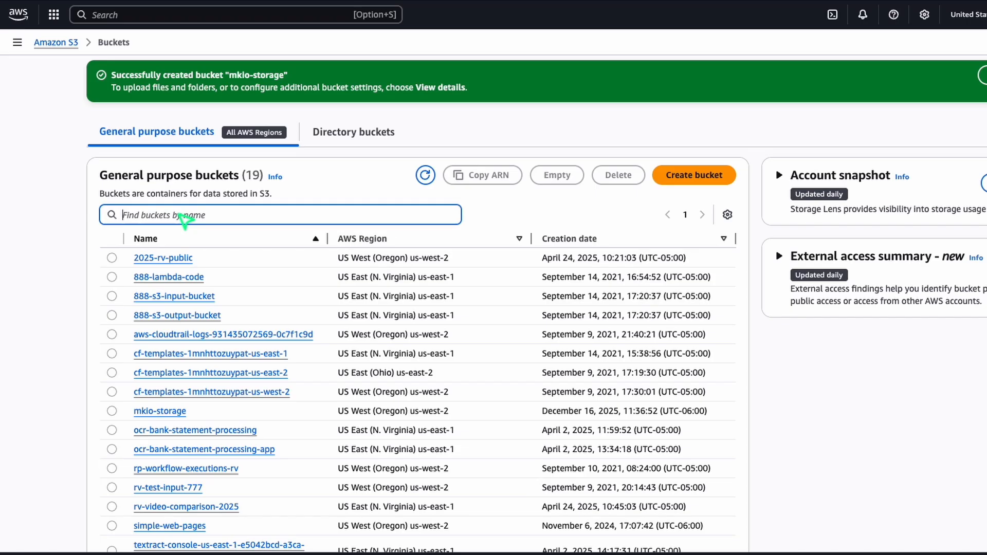
text(mkio)
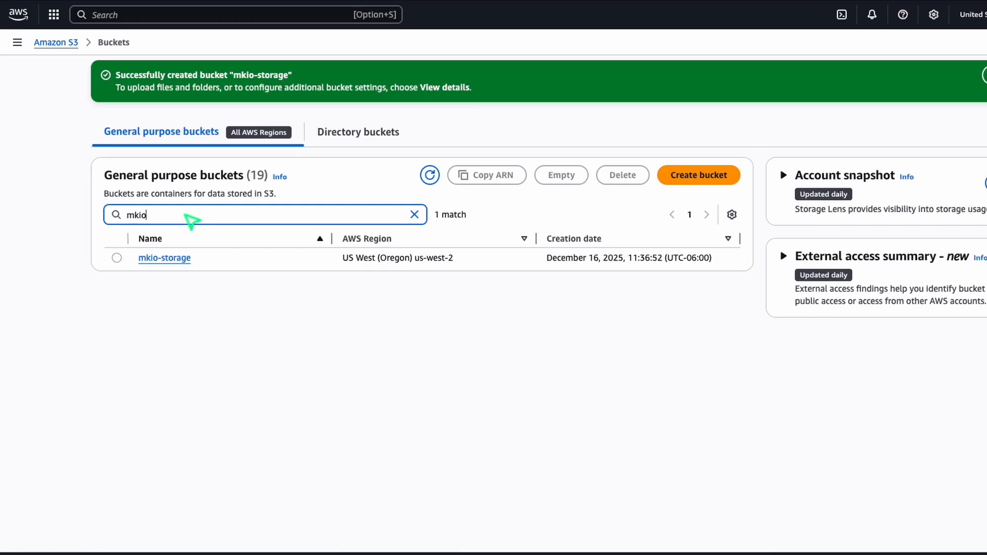
click(165, 259)
click(256, 113)
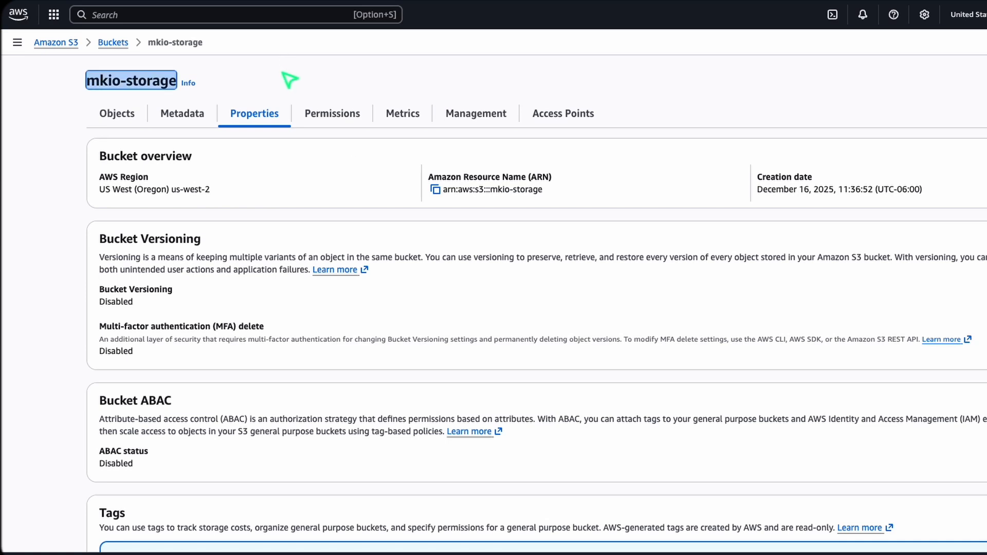
Step: Find the IAM service and open the security credentials of the user mkio-user-storage
click(196, 13)
text(IAM)
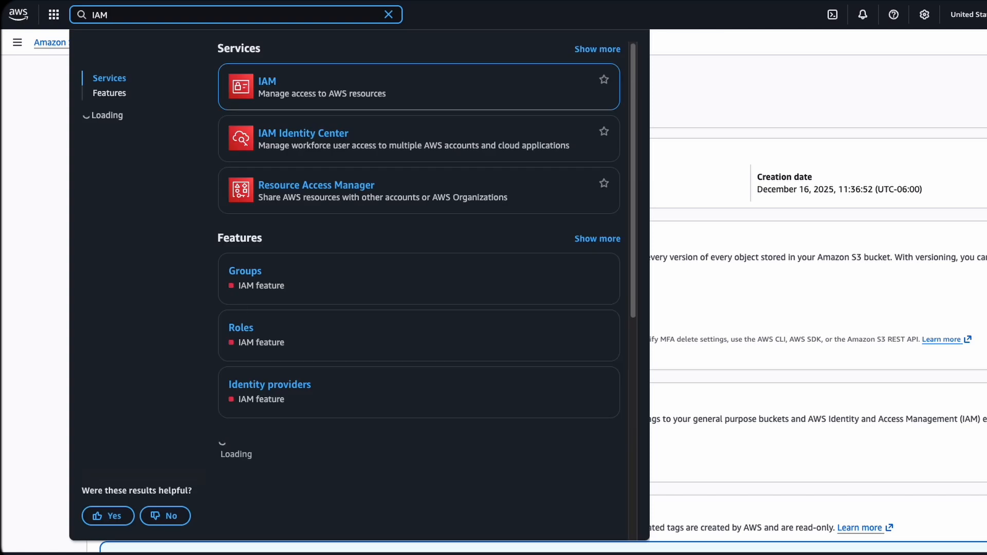
click(268, 83)
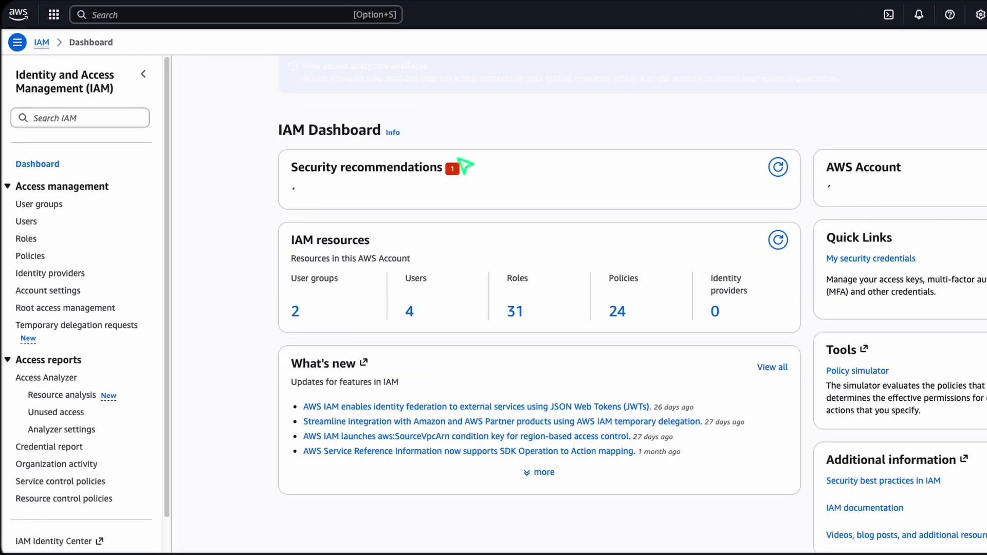
click(27, 221)
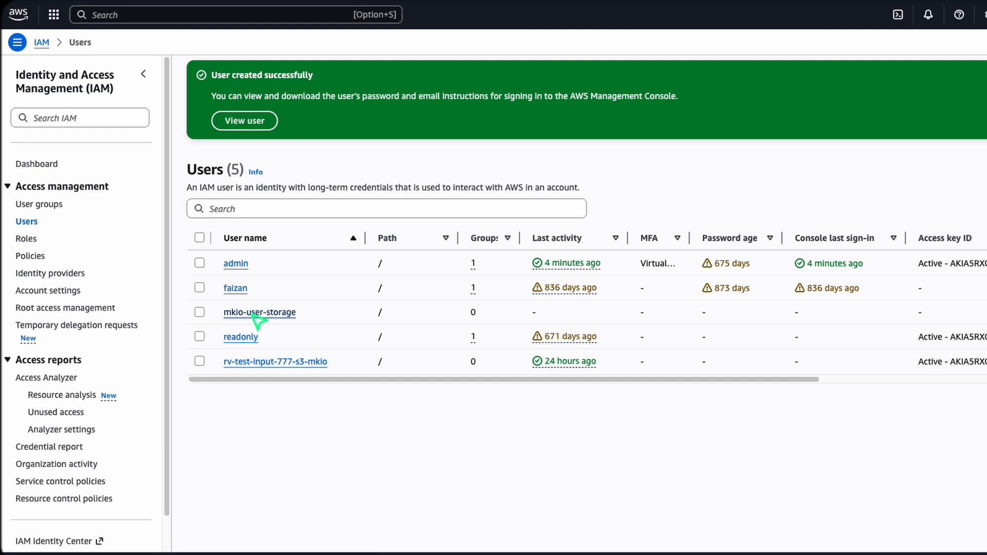
click(254, 314)
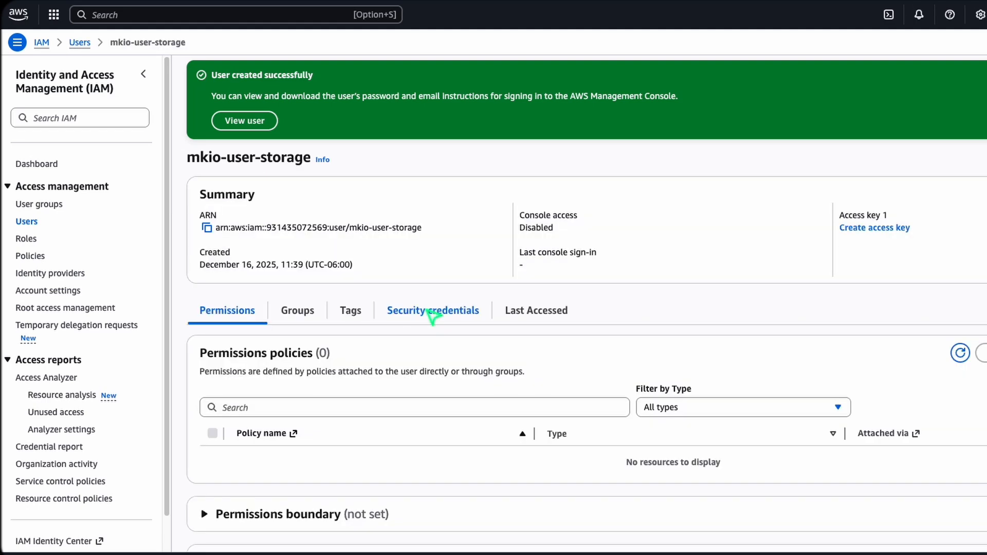
click(433, 312)
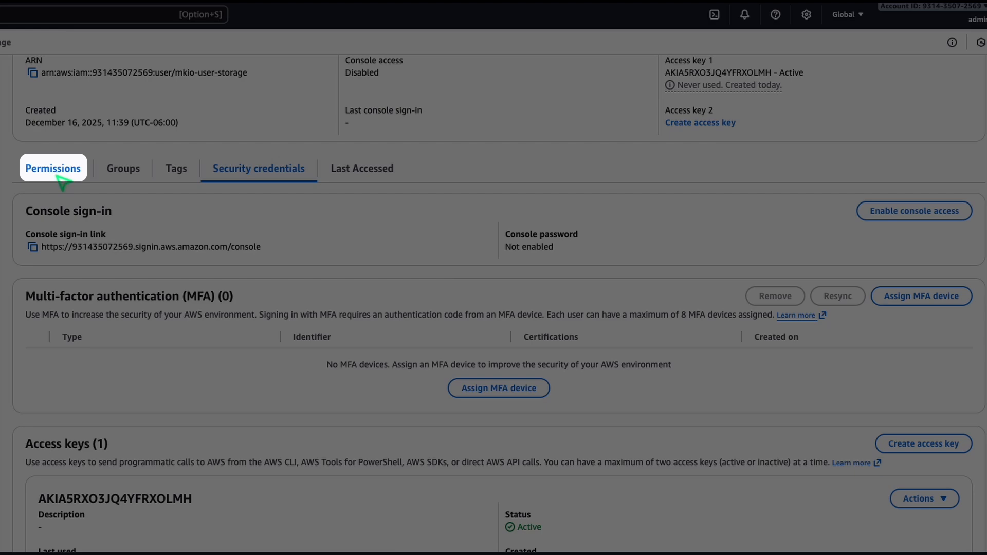
Step: Start adding permissions to mkio-user-storage by attaching policies directly
click(54, 170)
click(914, 229)
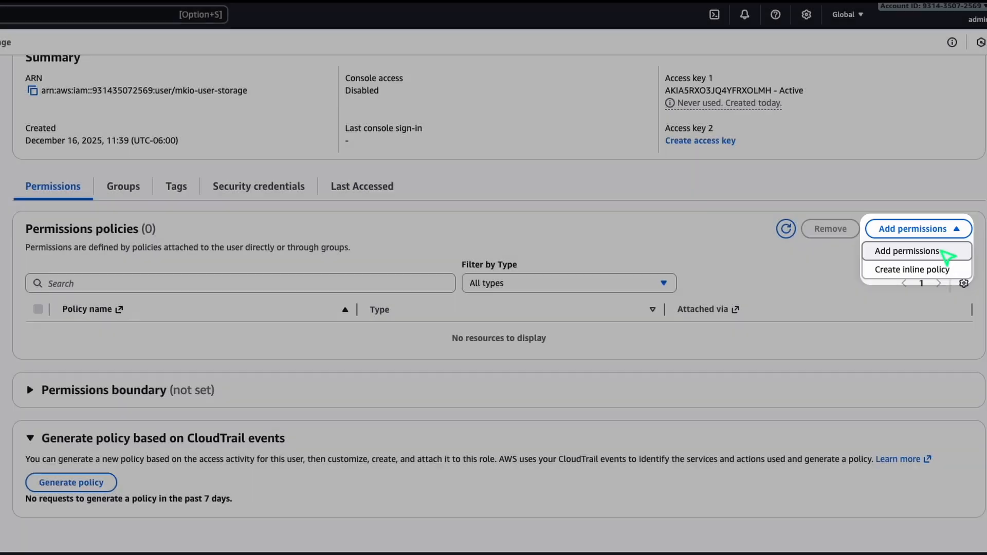
click(943, 251)
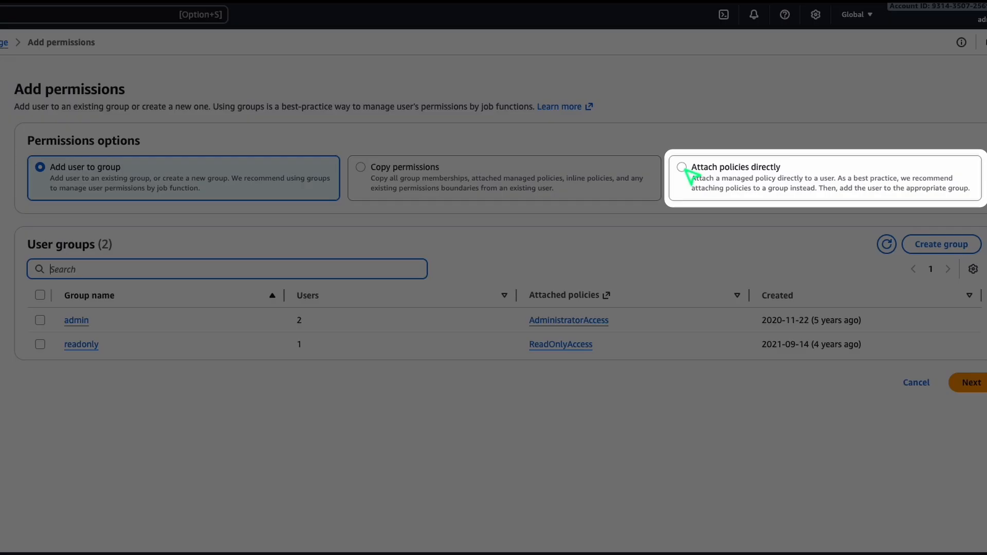
click(683, 168)
Step: Filter the policies by "s3", select AmazonS3FullAccess and add it to the user's permissions
click(66, 288)
text(s3)
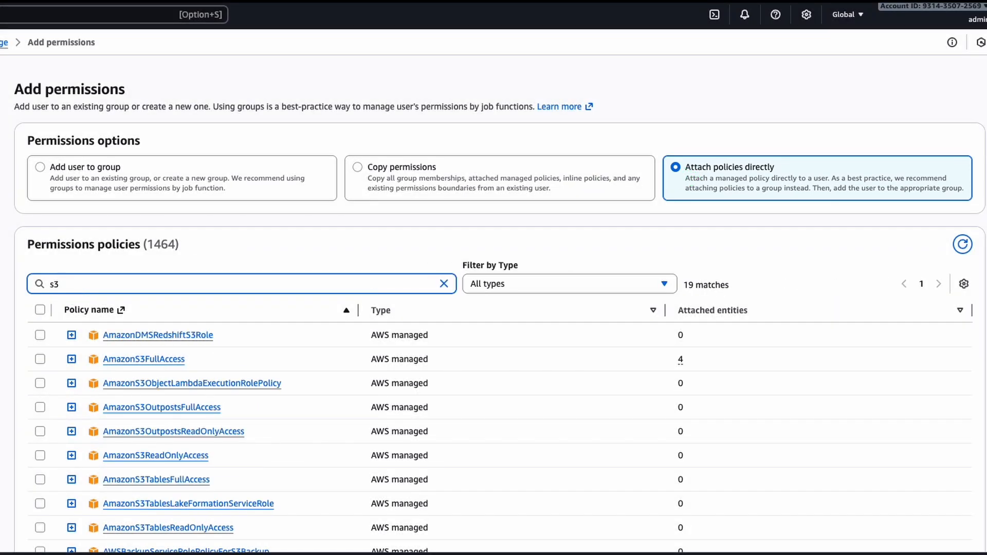
click(41, 360)
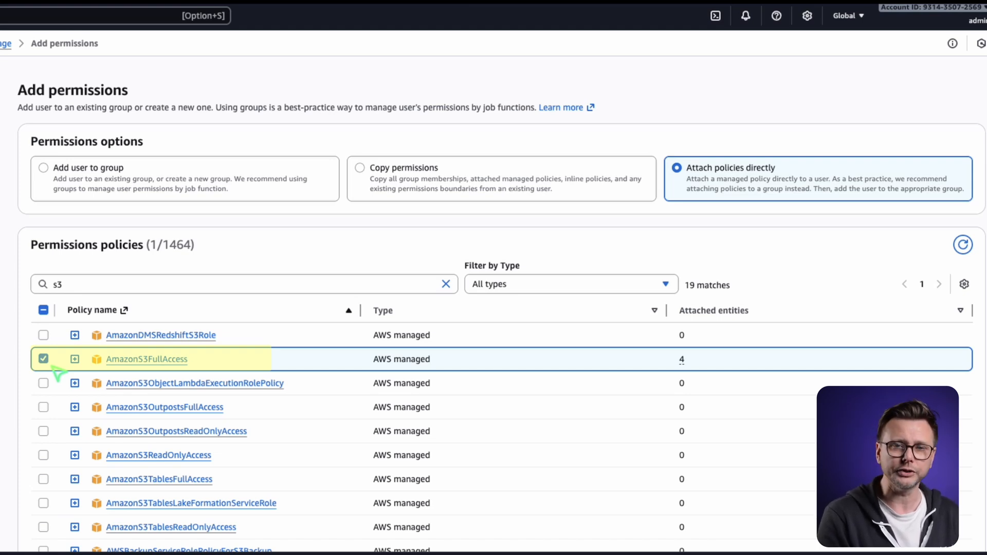
scroll(774, 463, down, 6)
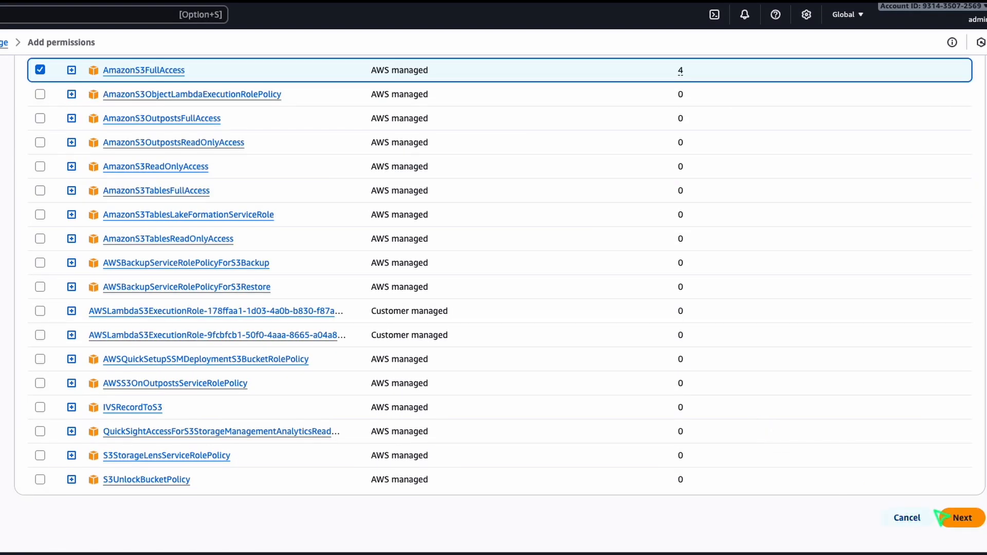
click(958, 517)
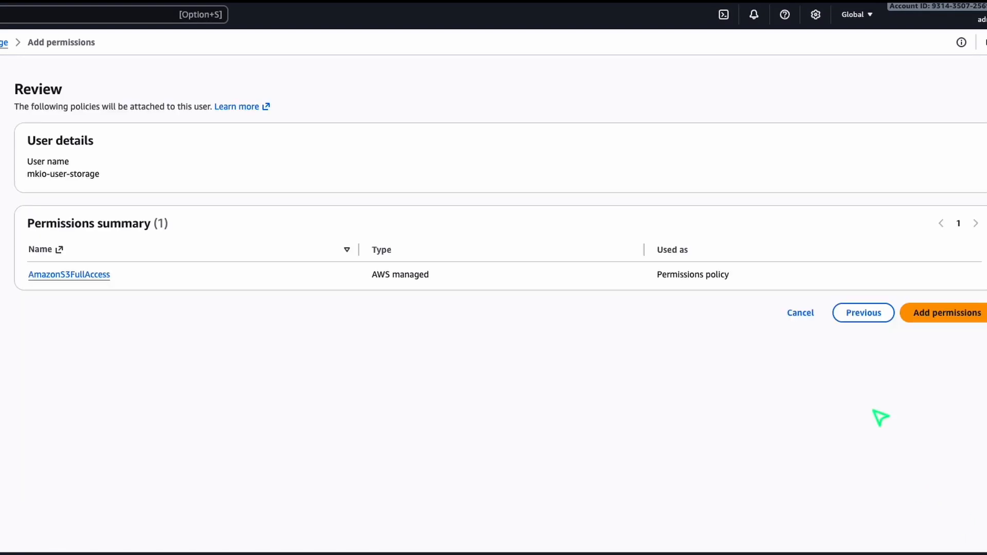
click(973, 317)
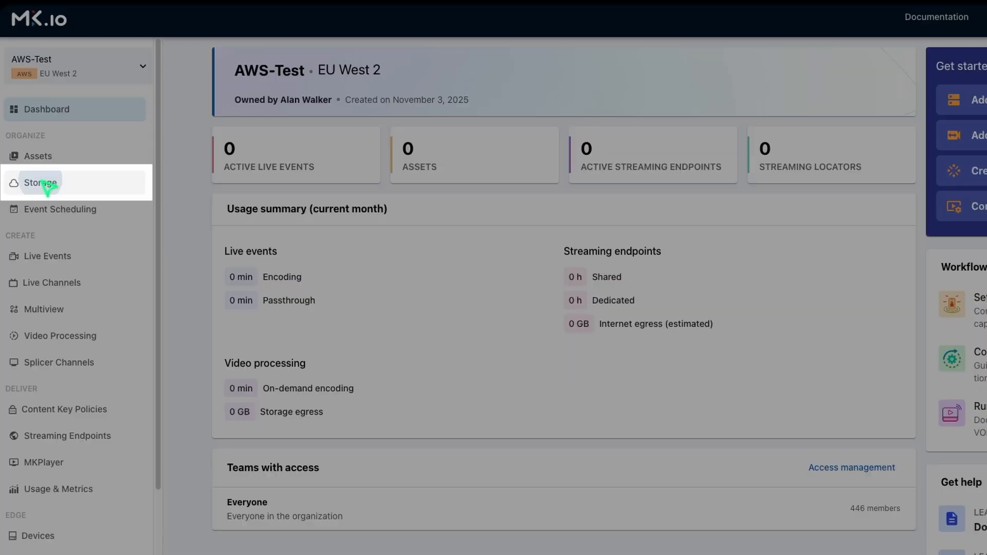
Step: Switch to the AWS-Test project in MK.io and add an S3 bucket with bucket and storage name mkio-storage and description "AWS Storage"
click(44, 182)
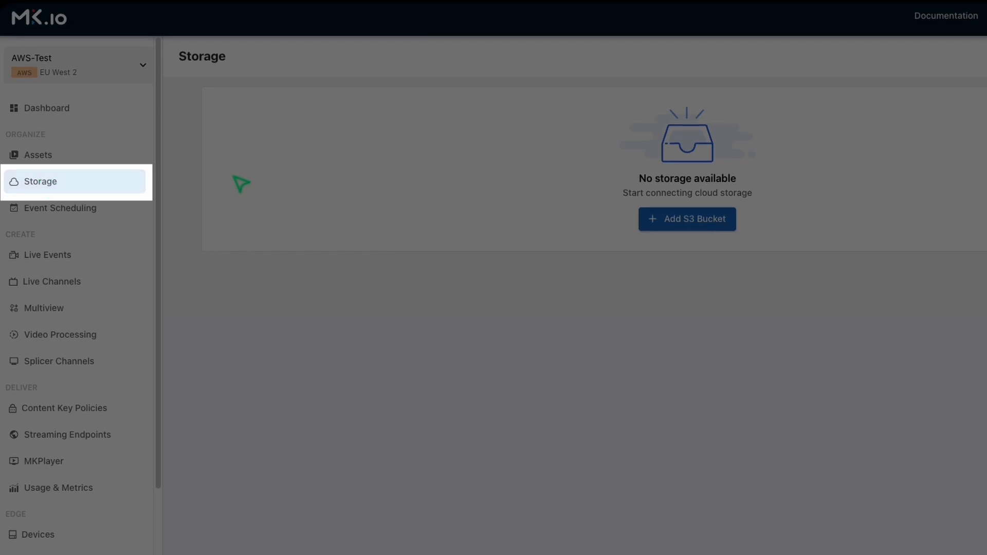
click(687, 225)
click(278, 200)
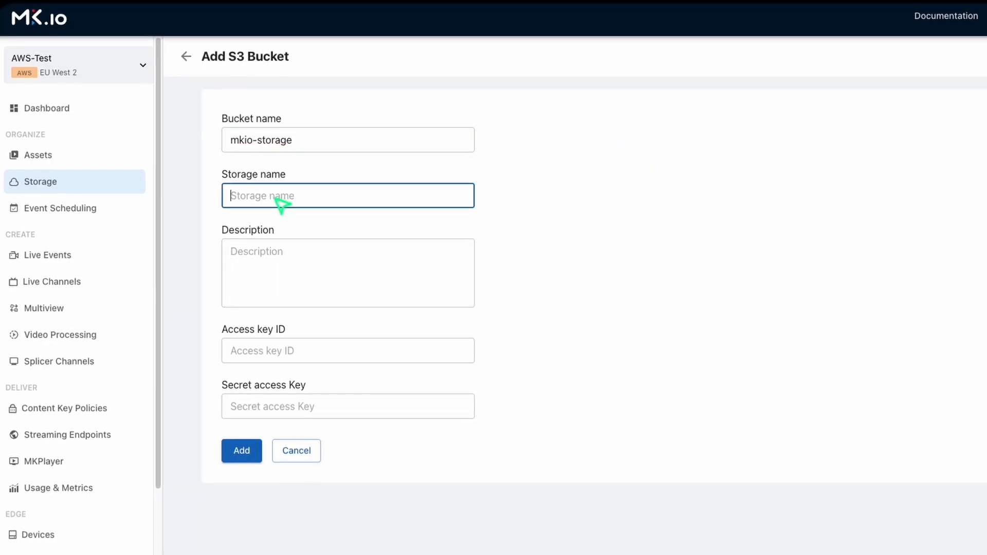
click(316, 283)
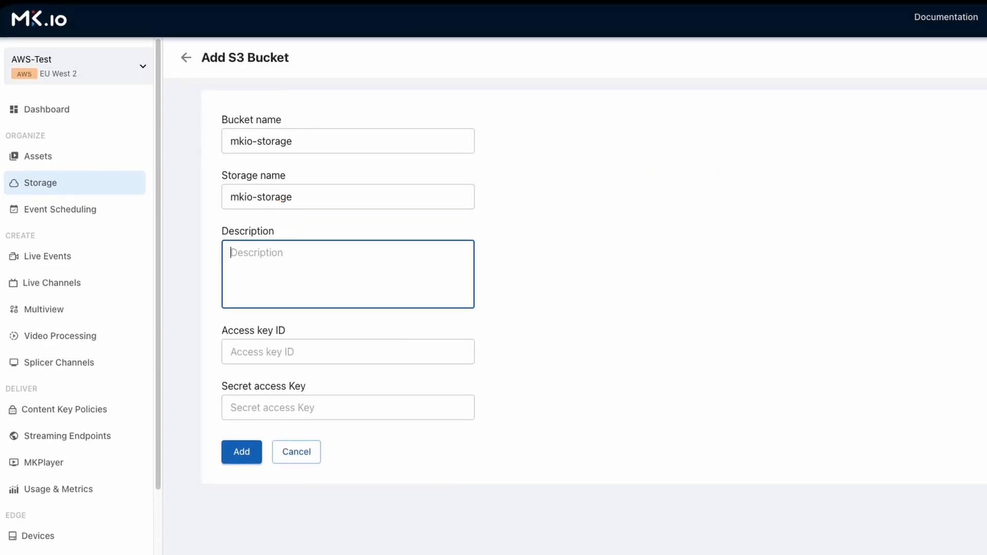
click(284, 354)
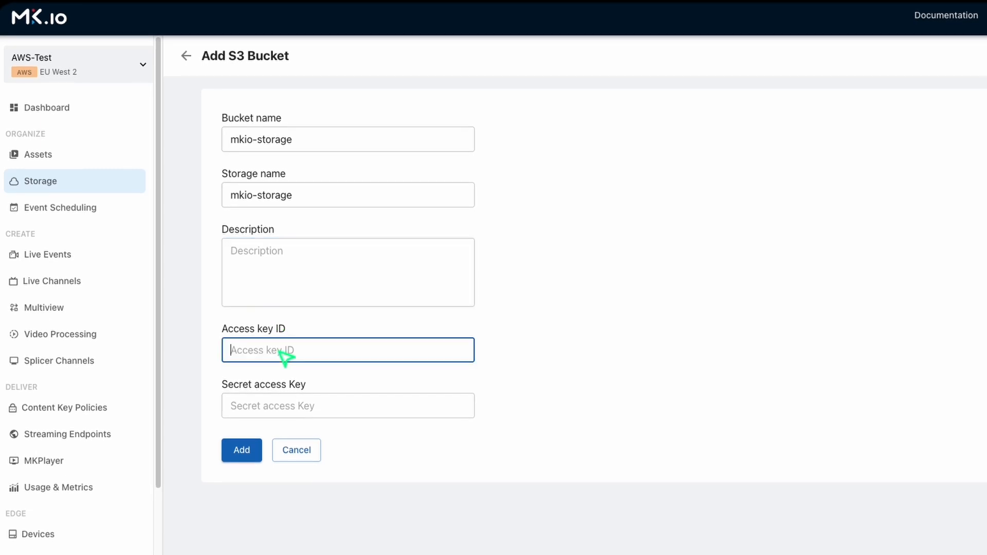
click(275, 266)
text(AWS Storage)
Step: Fill in the access key ID and the secret access key, and add the S3 bucket as storage
click(275, 407)
key(ctrl+v)
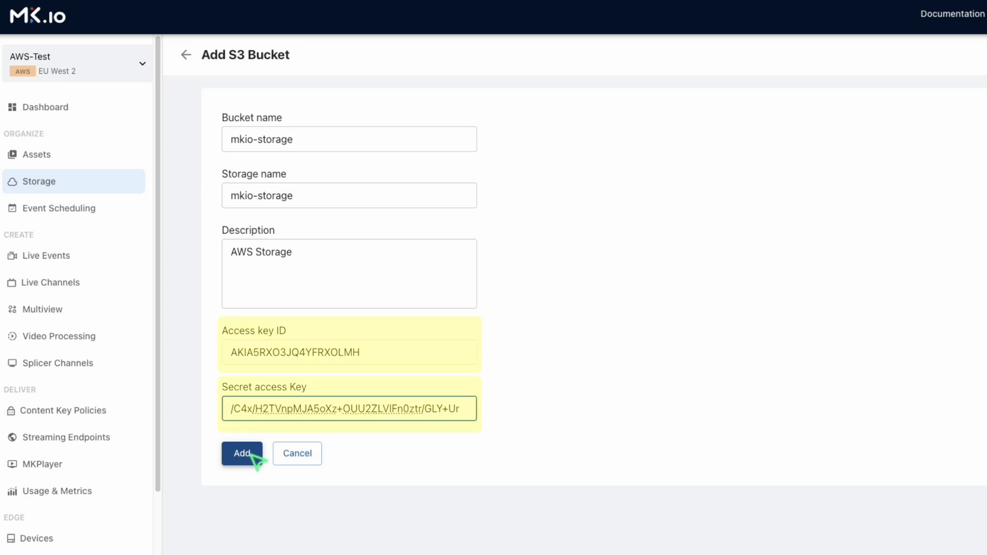
click(251, 454)
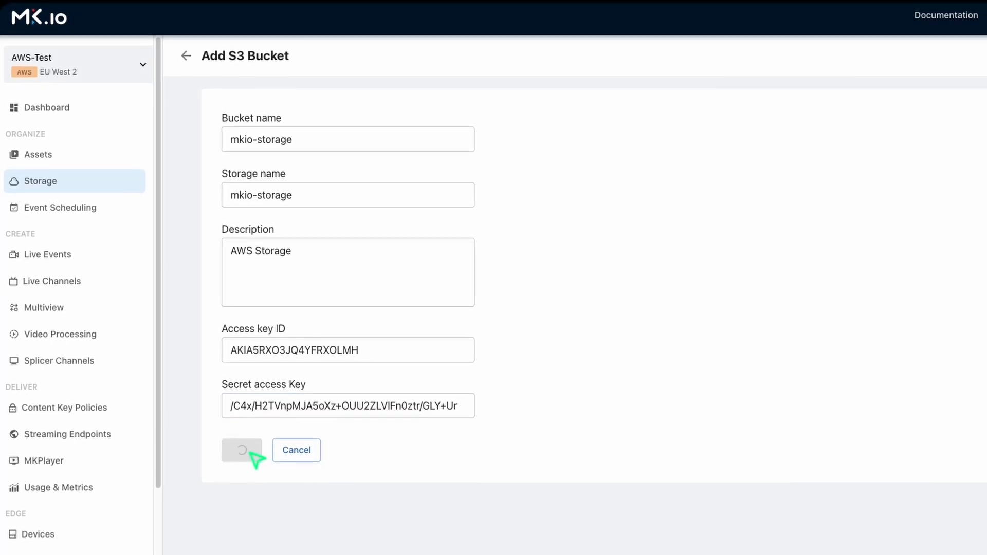